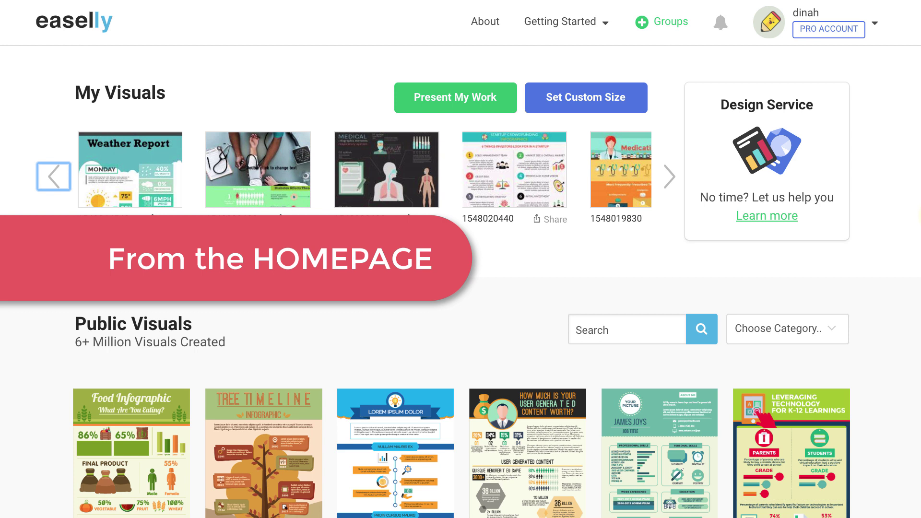
Filter the Public Visuals grid to the Checklist category.
scroll(460, 259, down, 3)
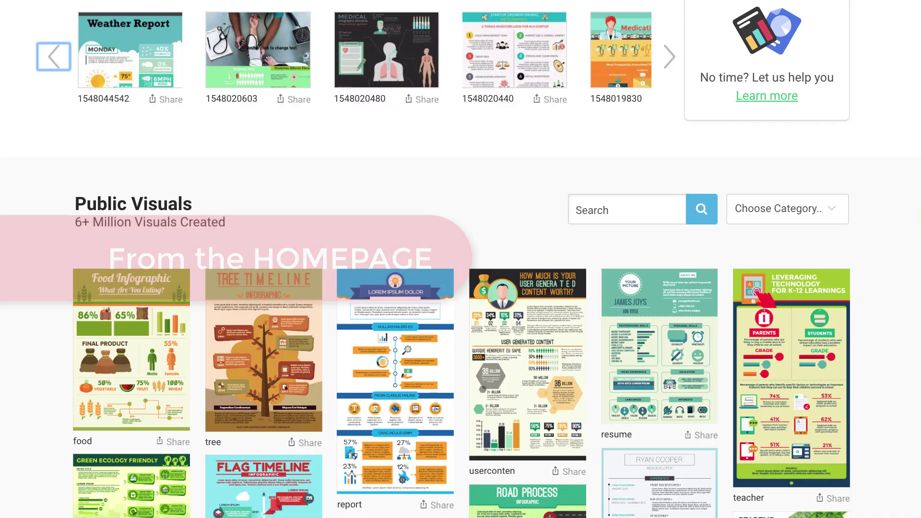
scroll(461, 259, down, 4)
scroll(460, 259, down, 5)
scroll(460, 259, down, 4)
scroll(461, 259, down, 3)
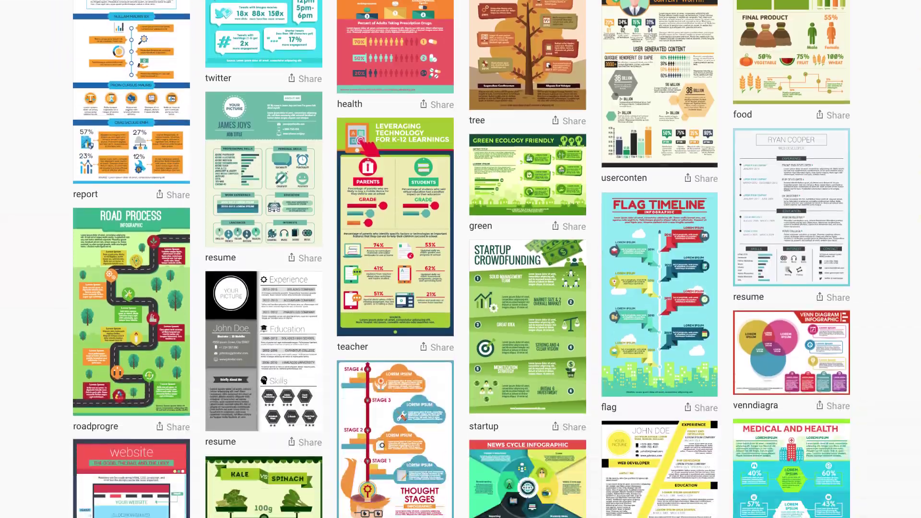
scroll(461, 259, down, 5)
scroll(461, 259, down, 5)
scroll(460, 259, down, 4)
scroll(461, 259, down, 5)
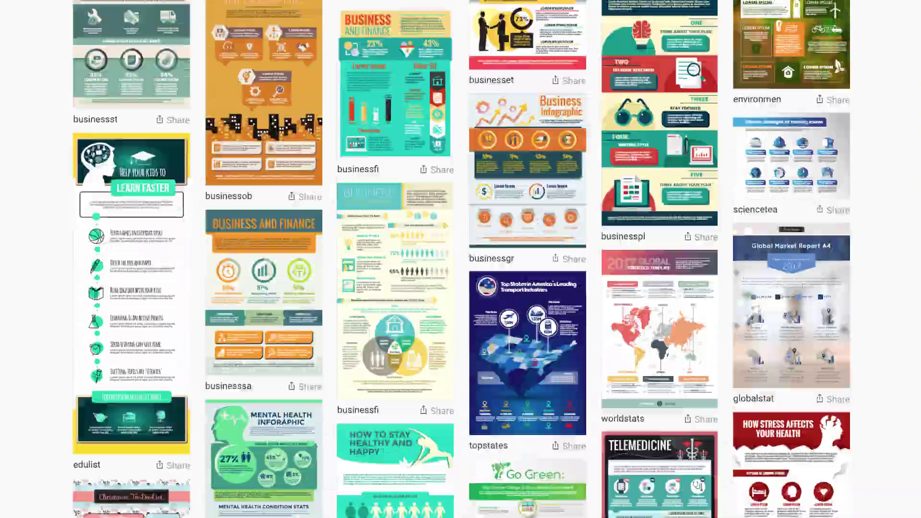
scroll(460, 258, down, 4)
scroll(460, 259, down, 5)
scroll(460, 259, down, 5)
scroll(461, 259, up, 5)
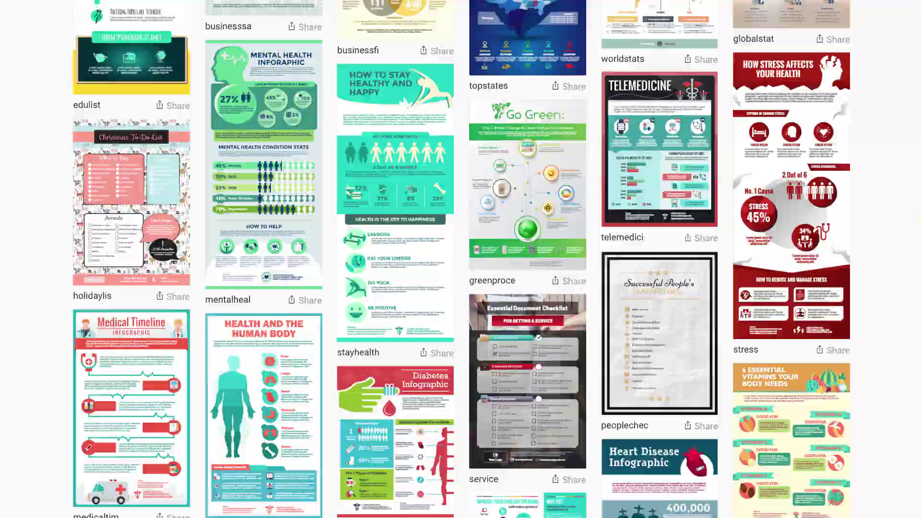
scroll(461, 259, up, 5)
scroll(460, 259, up, 5)
scroll(460, 259, up, 5)
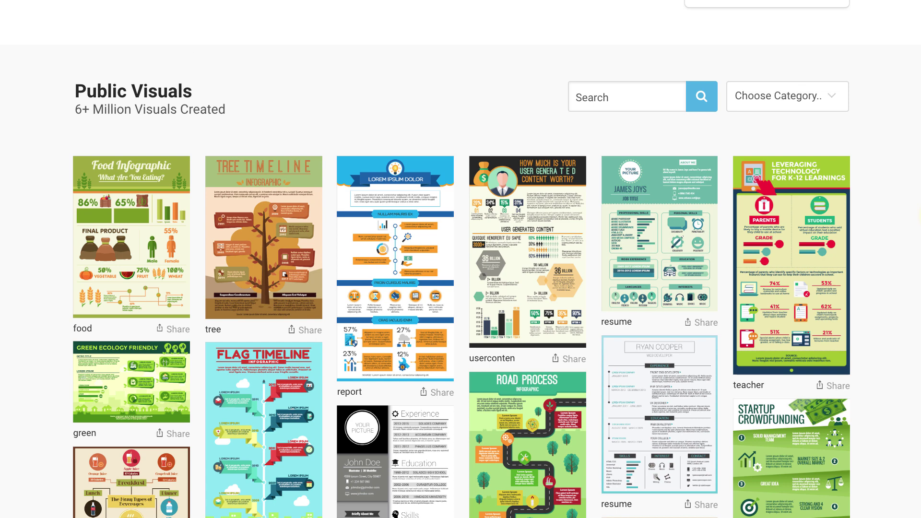
scroll(461, 259, up, 1)
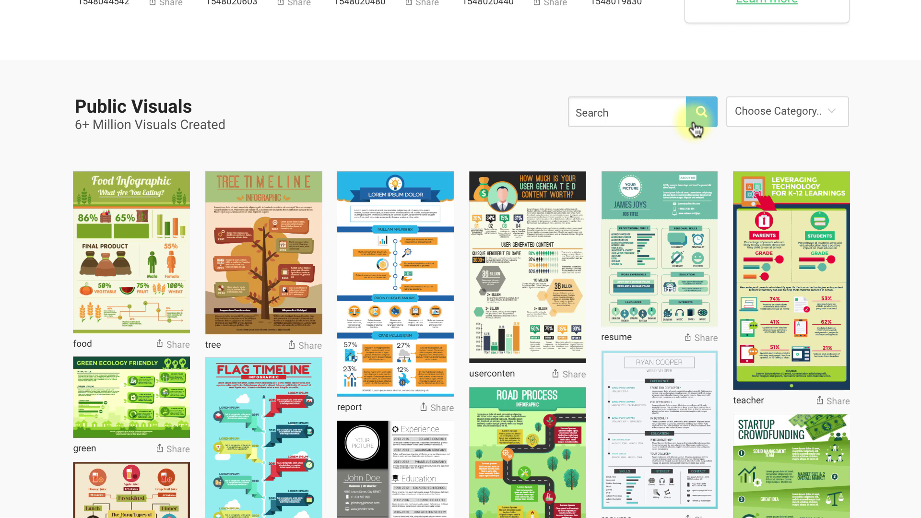
click(837, 114)
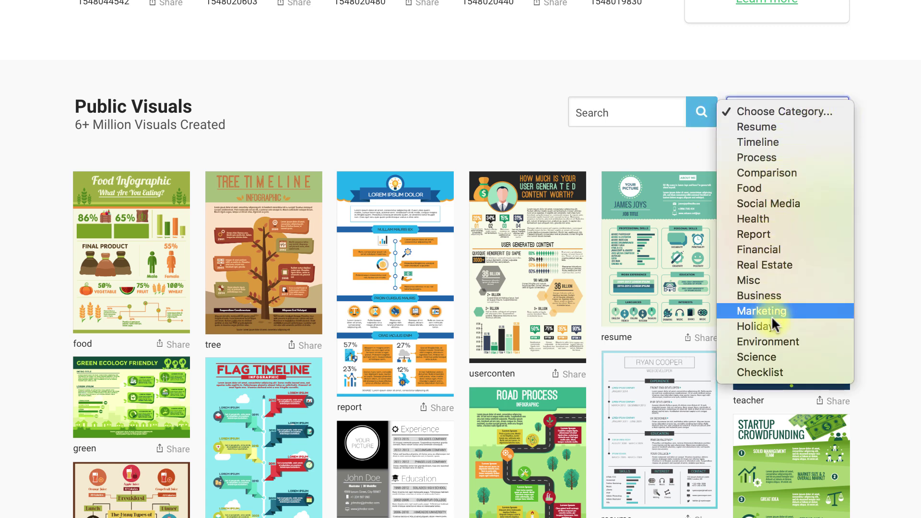
click(771, 371)
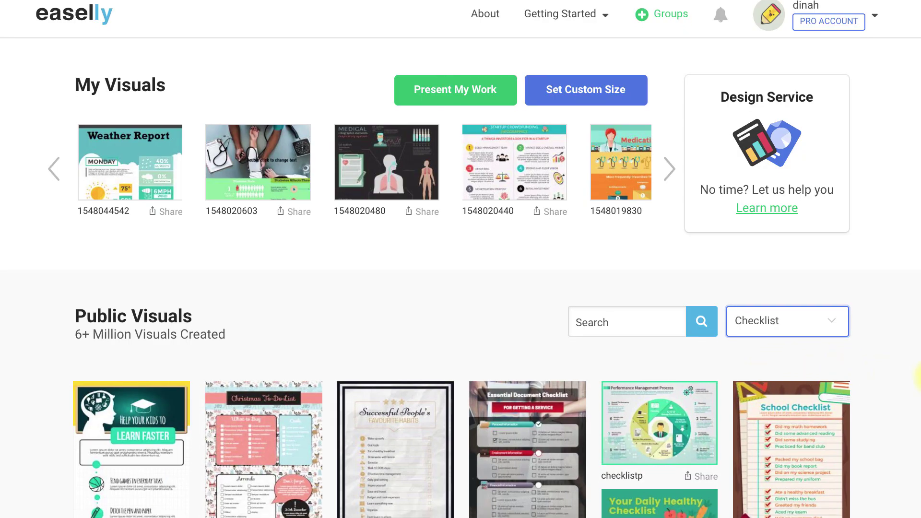
scroll(918, 378, down, 3)
scroll(919, 379, down, 3)
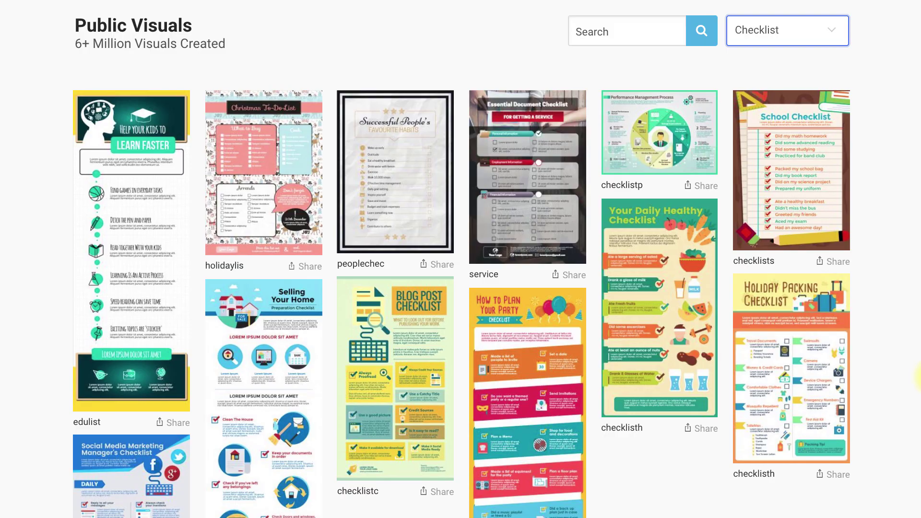
Open the How to Plan Your Party checklist and narrow its intro paragraph from the left.
click(532, 370)
scroll(668, 288, down, 5)
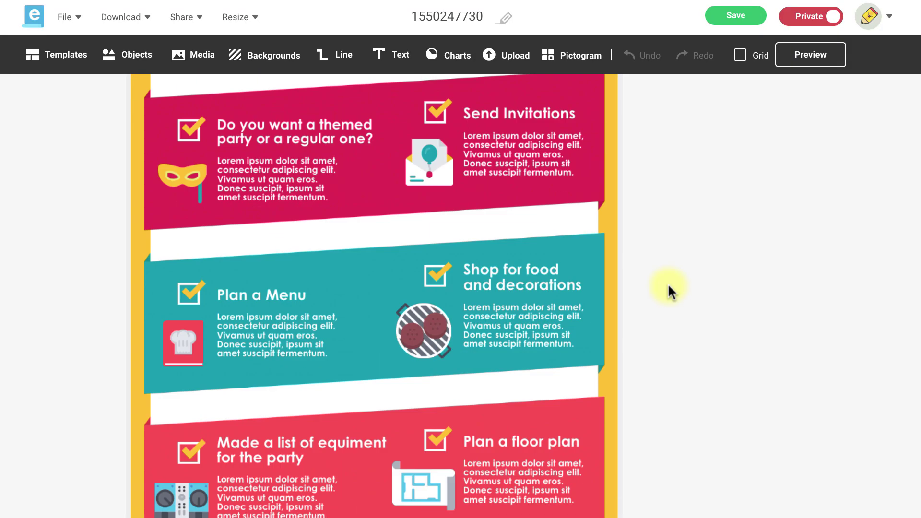
scroll(668, 287, down, 5)
scroll(669, 288, up, 5)
scroll(670, 288, up, 5)
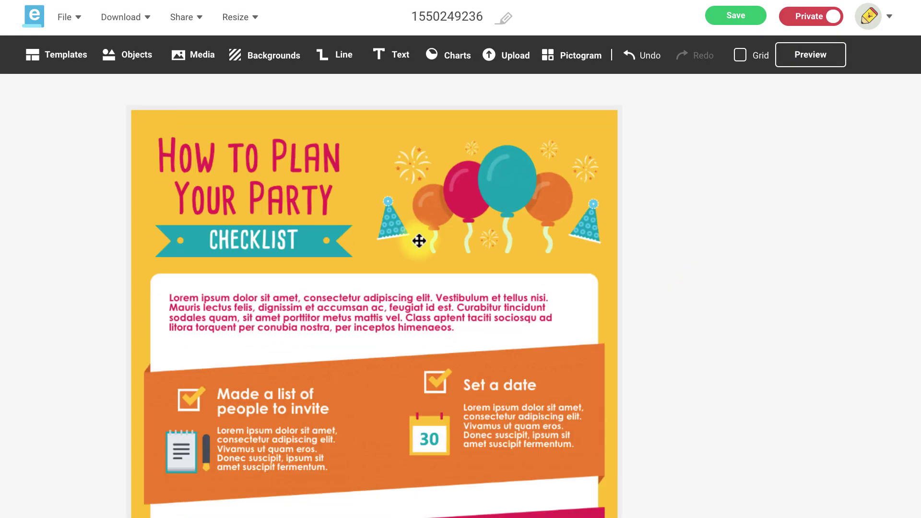
click(273, 195)
double_click(267, 154)
click(148, 158)
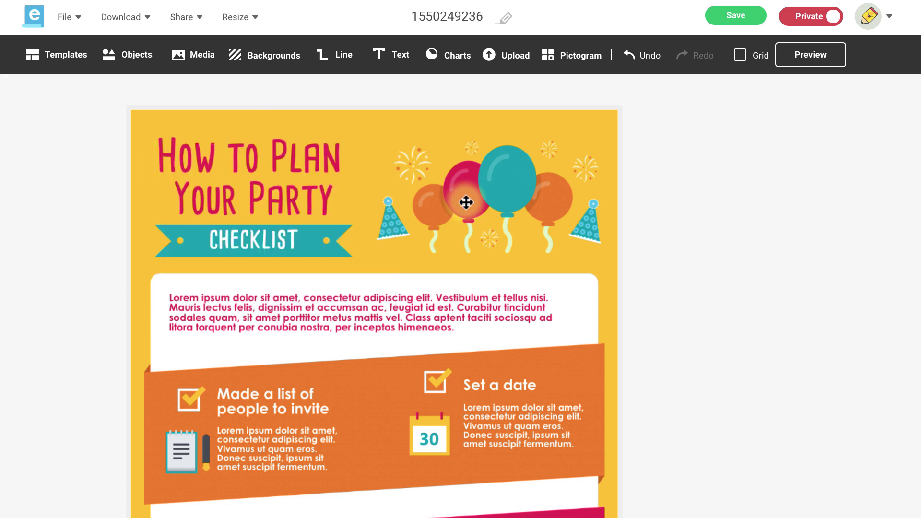
click(467, 202)
click(195, 322)
drag(163, 312, 281, 309)
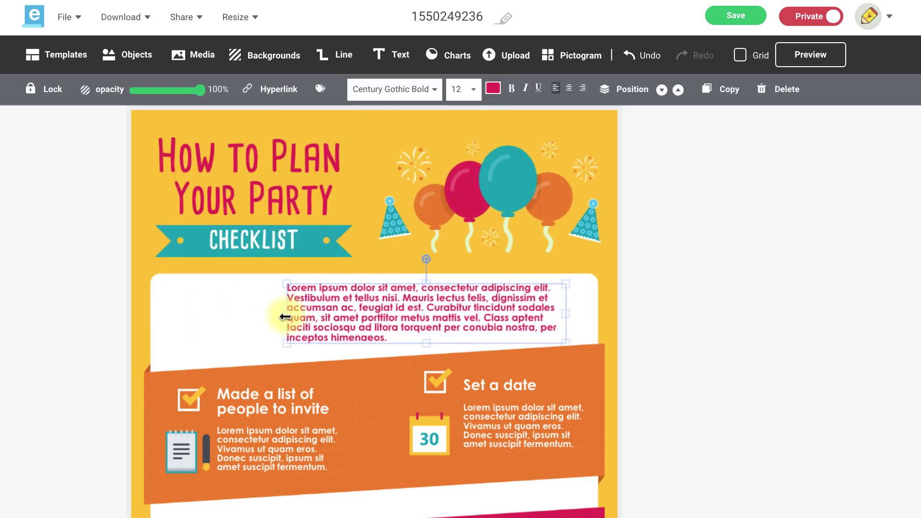
Search objects for 'party' and place a party face left of the intro paragraph.
click(126, 54)
click(90, 95)
text(part)
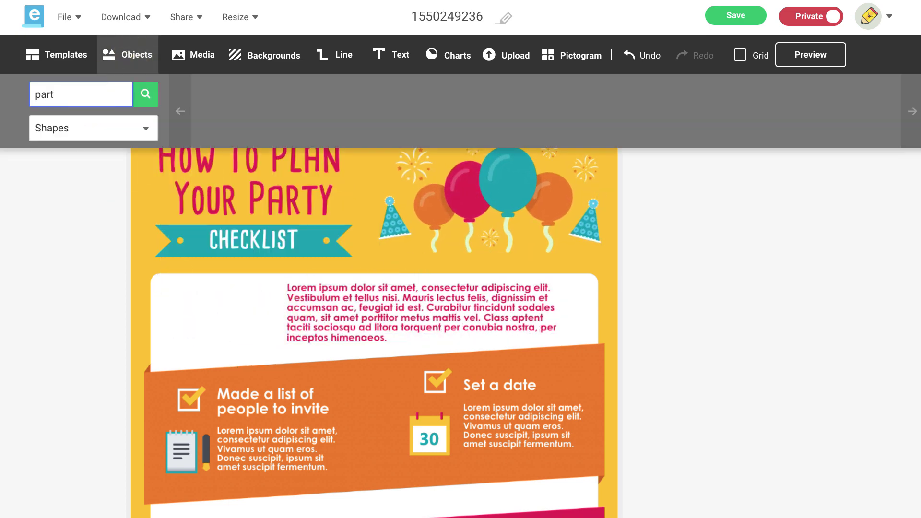
text(y)
key(Return)
drag(232, 129, 218, 338)
click(294, 318)
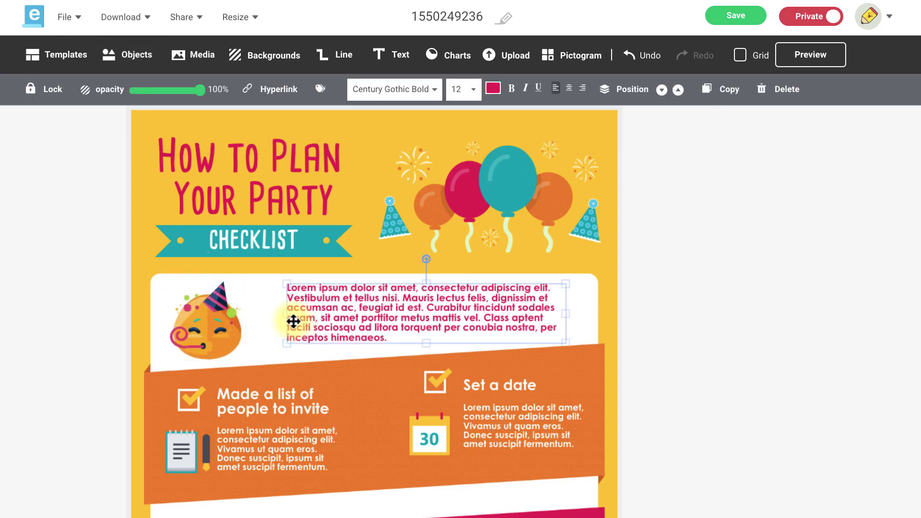
drag(283, 316, 259, 314)
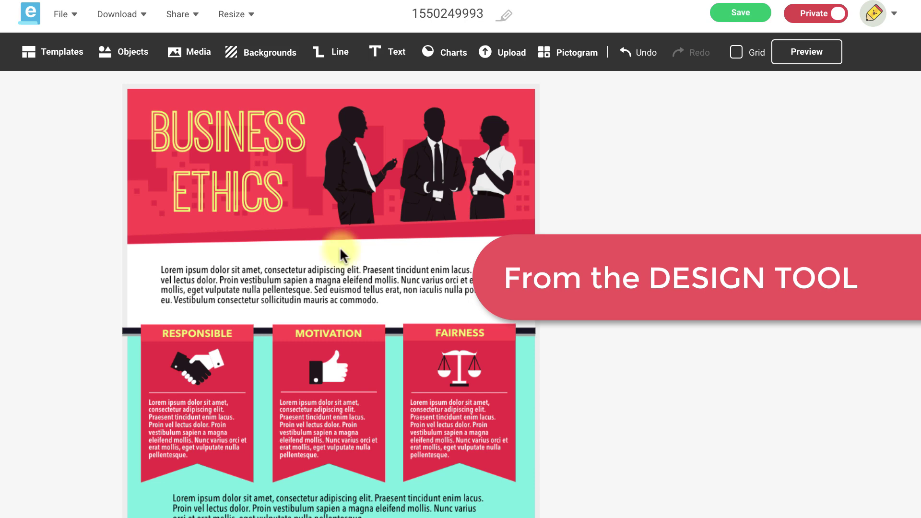
Filter the template library to the Business category.
click(62, 52)
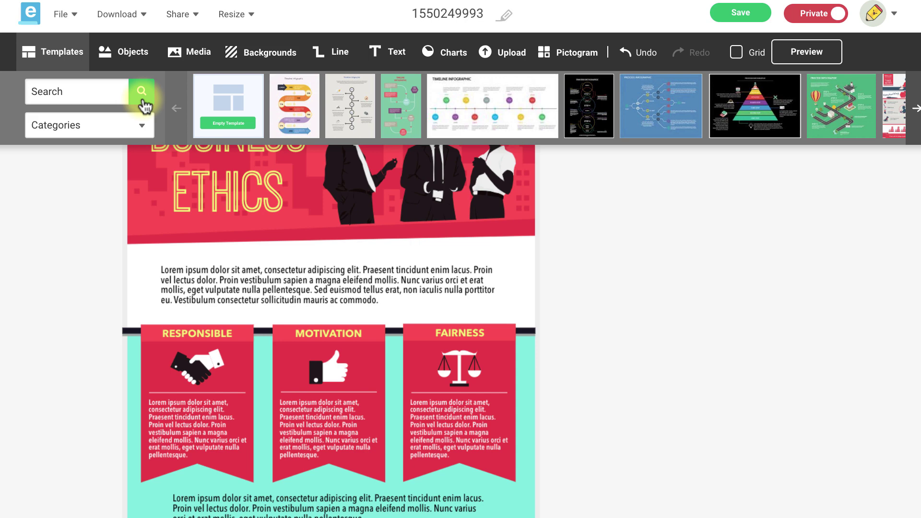
click(139, 128)
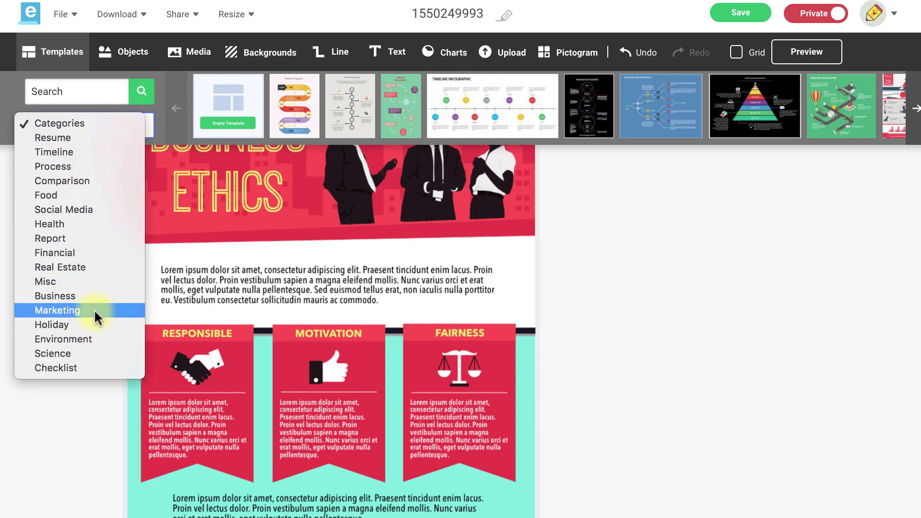
click(69, 295)
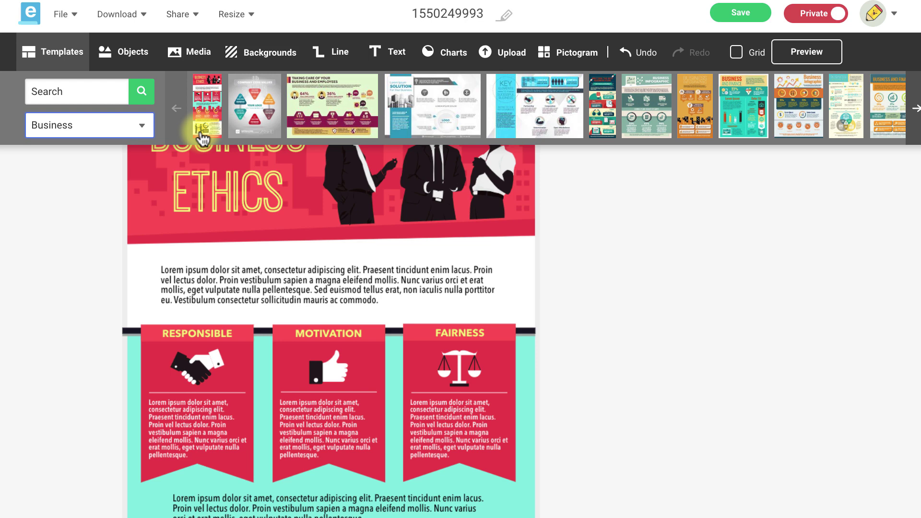
Browse the Business templates and apply Open a Bank Account to the canvas.
click(913, 126)
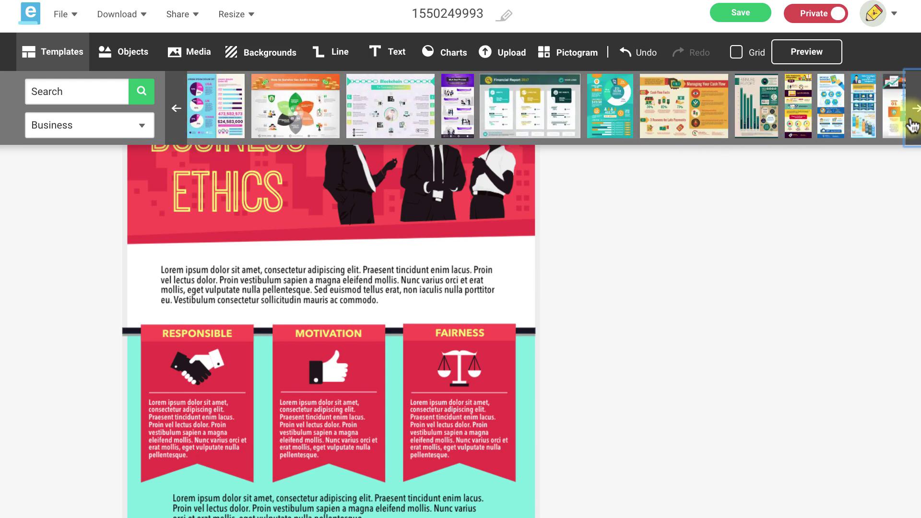
click(912, 126)
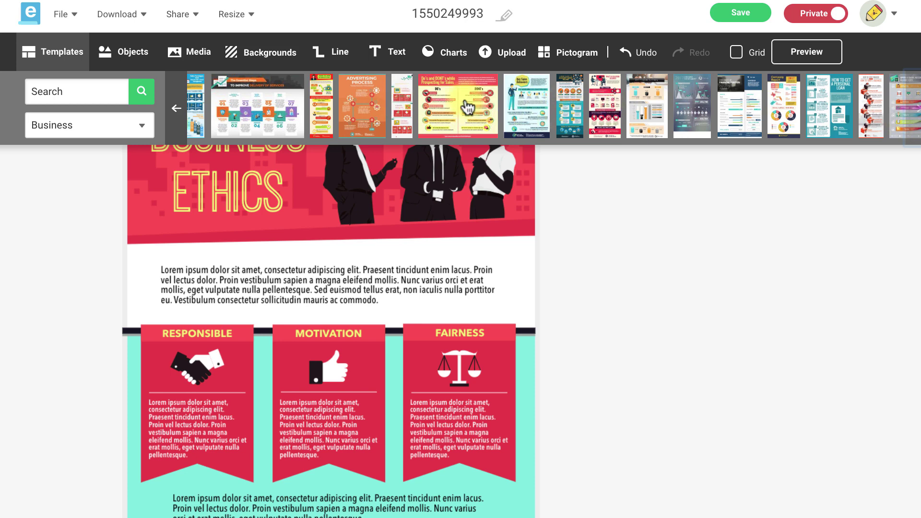
click(320, 106)
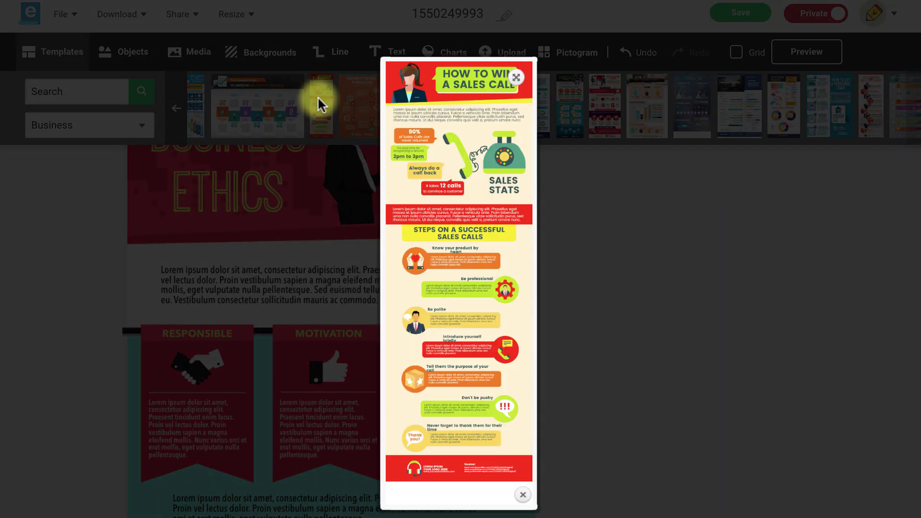
click(523, 501)
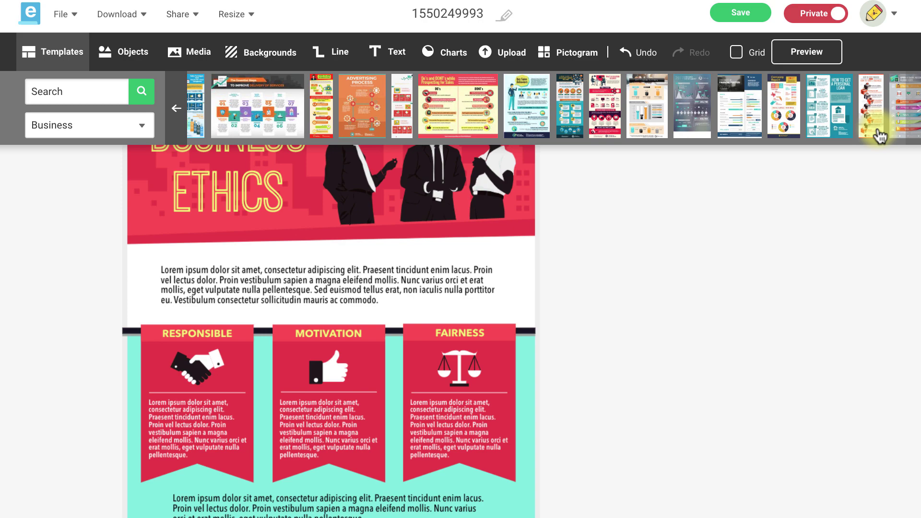
mouse_move(880, 136)
mouse_down()
mouse_move(364, 245)
mouse_move(334, 234)
mouse_up()
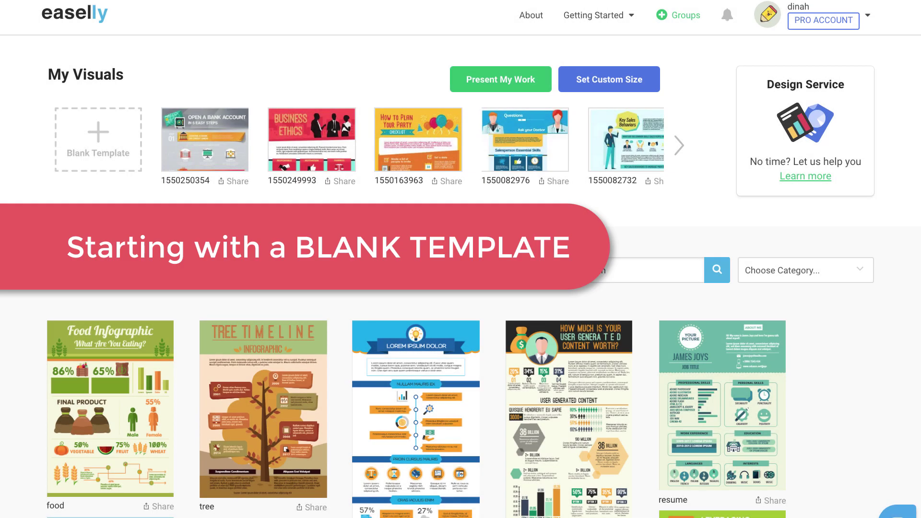
Start a new visual and apply the empty template to it.
click(98, 168)
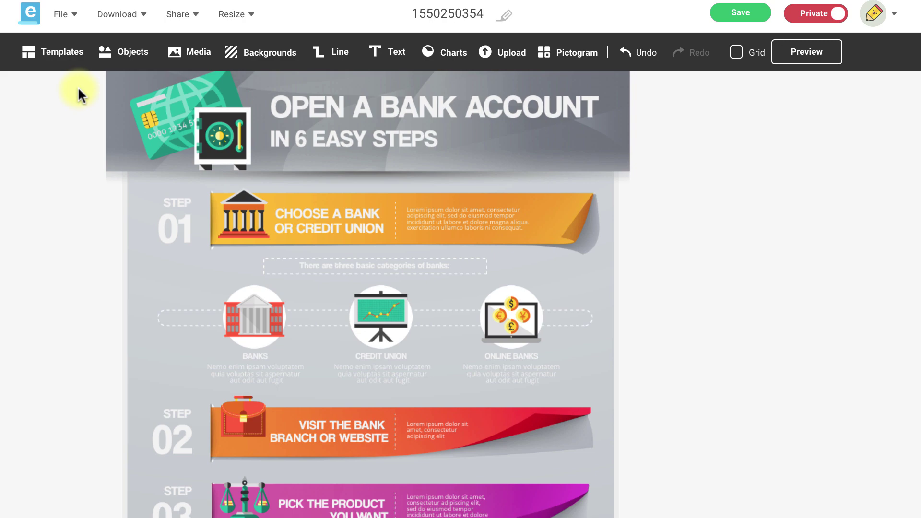
click(55, 52)
drag(225, 99, 329, 268)
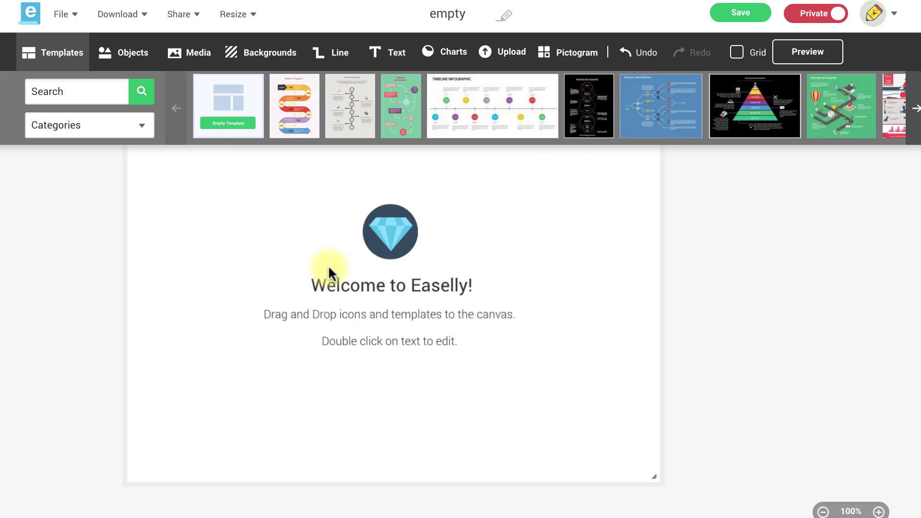
Delete the diamond welcome icon and its circle, then select the welcome text block.
click(390, 237)
key(Delete)
click(391, 237)
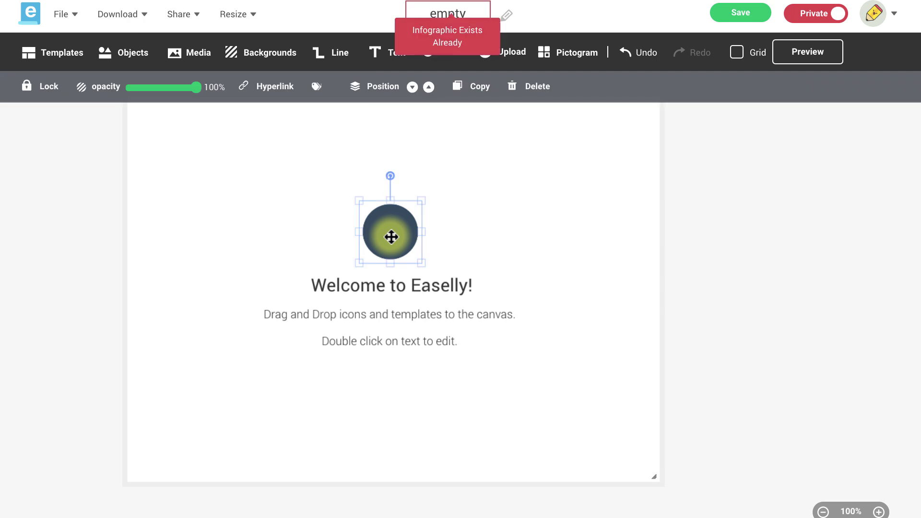
key(Delete)
drag(249, 244, 572, 394)
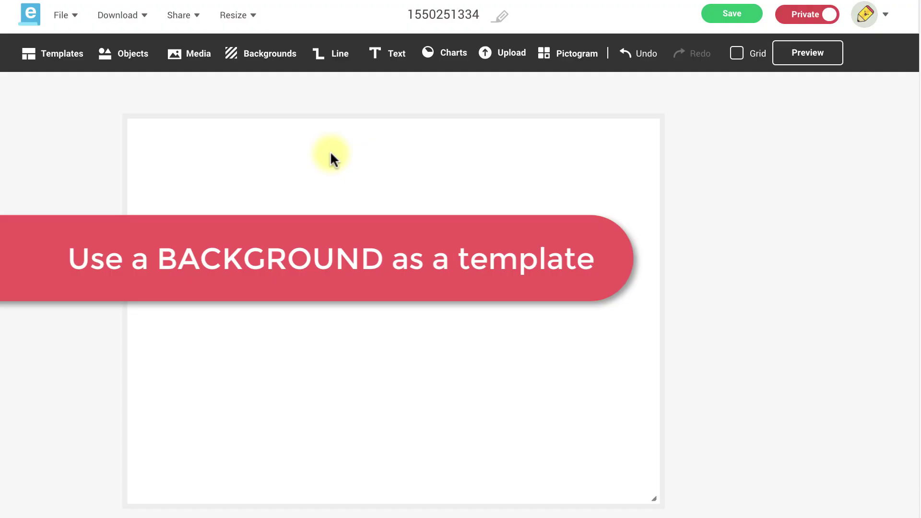
Apply the green striped background with dollar bills and people along the top.
click(264, 64)
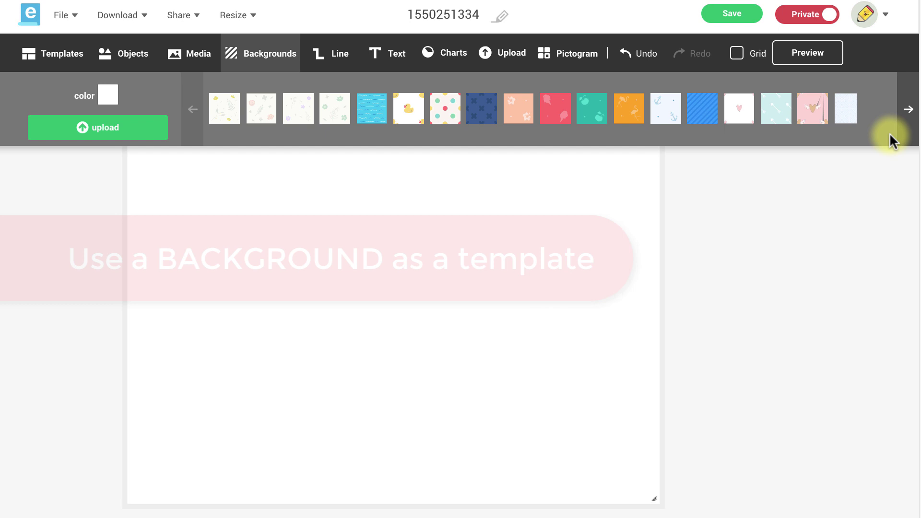
click(908, 128)
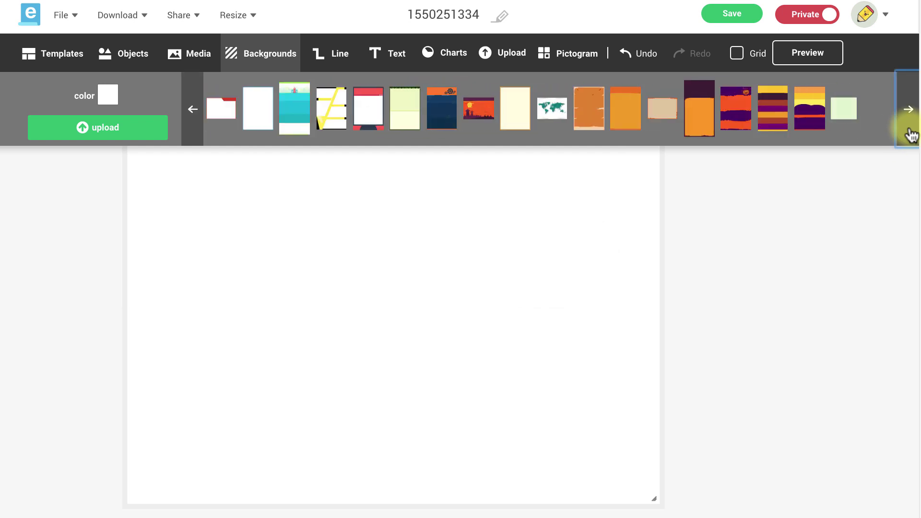
click(909, 133)
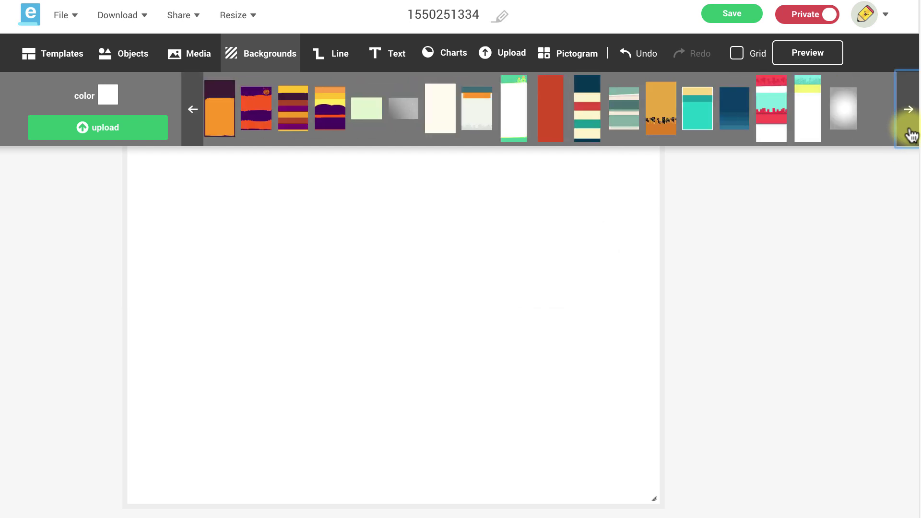
click(908, 135)
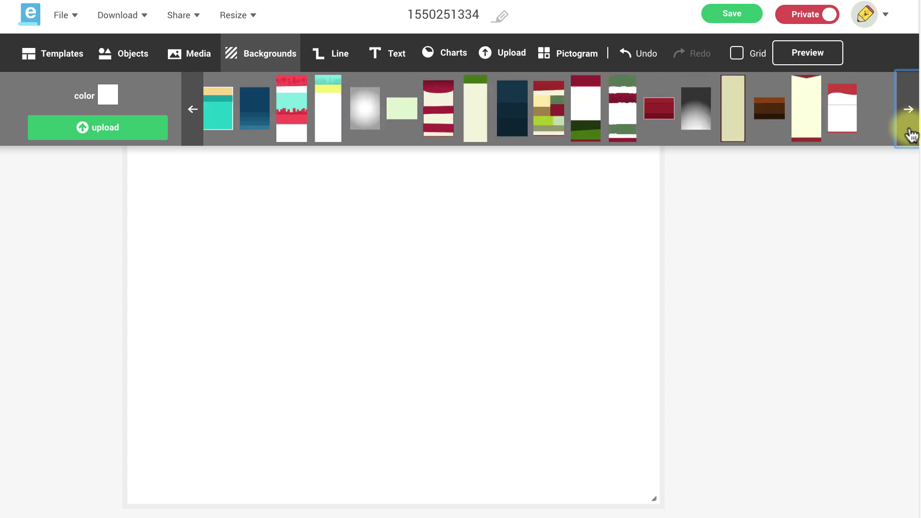
click(908, 135)
click(908, 135)
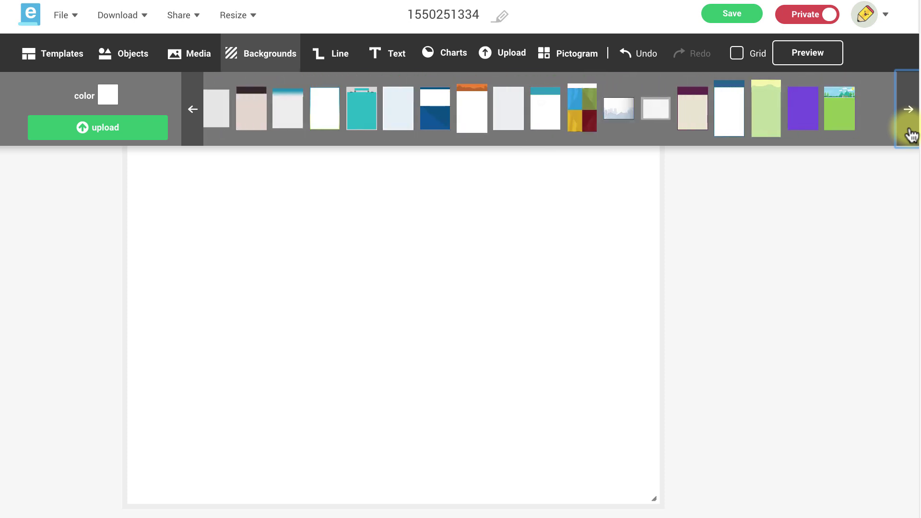
click(909, 134)
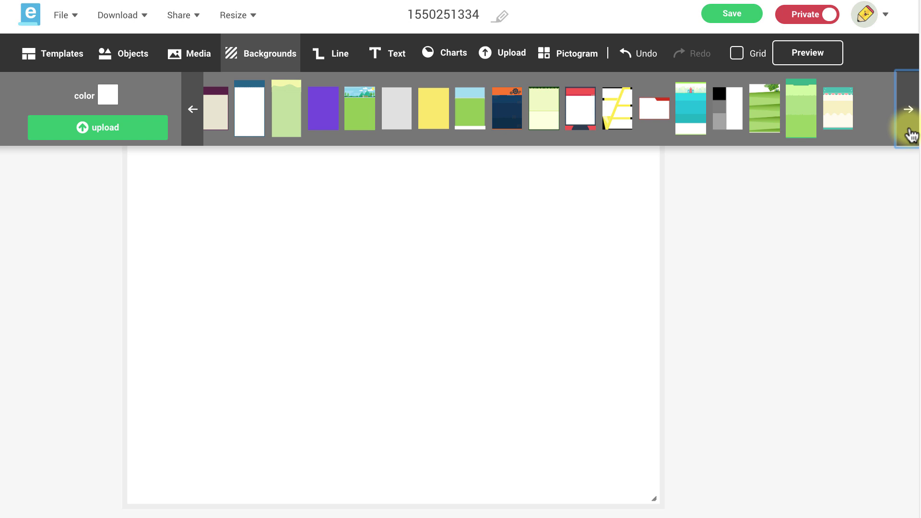
click(767, 126)
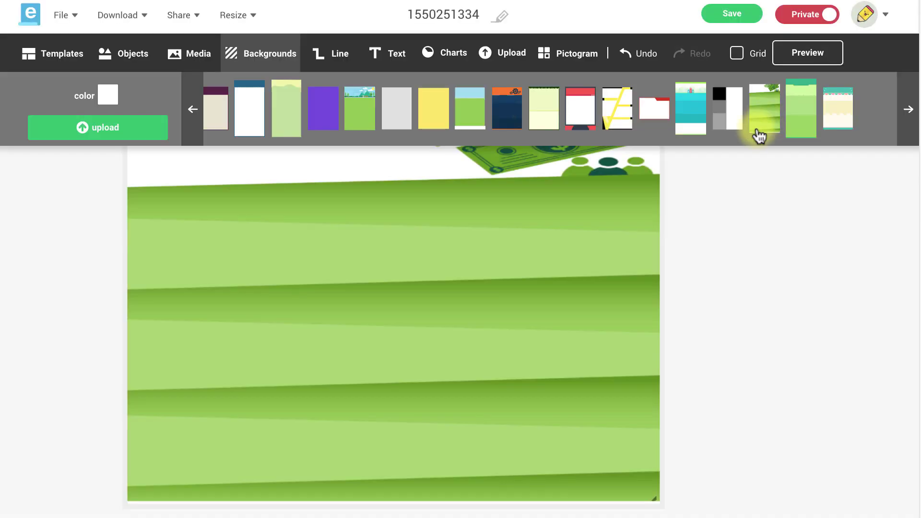
click(697, 207)
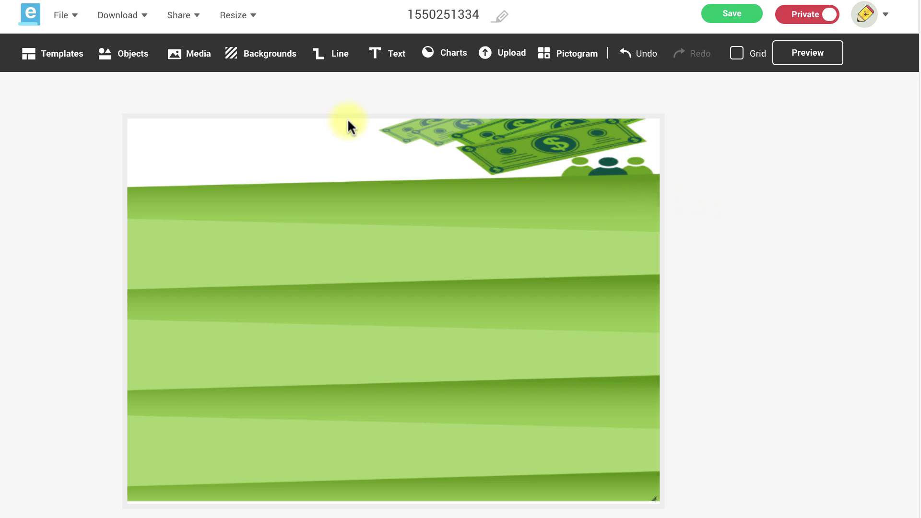
Resize the page to portrait Letter (8.5 x 11 in).
click(239, 18)
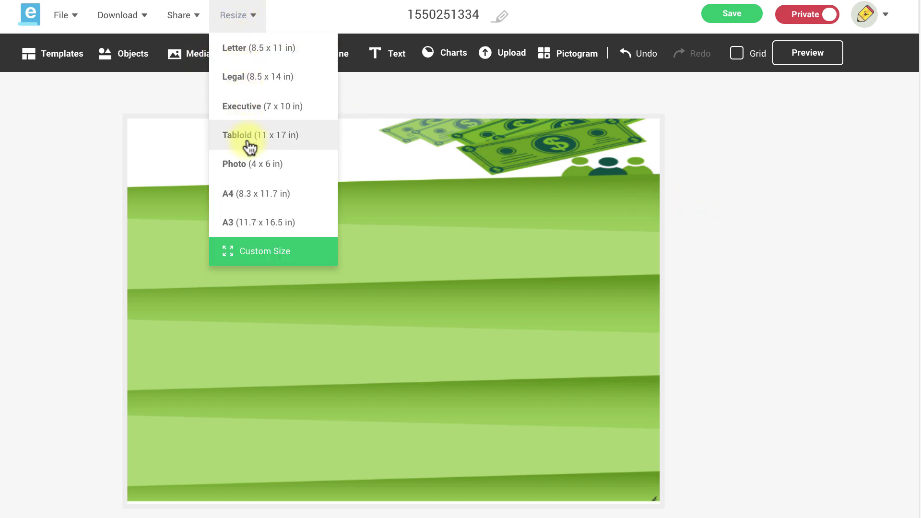
click(246, 58)
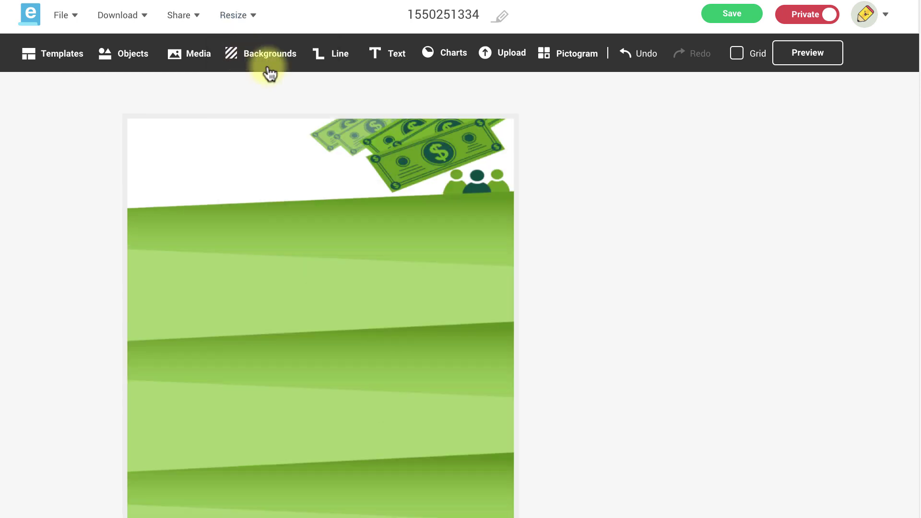
scroll(556, 260, down, 1)
scroll(556, 260, down, 2)
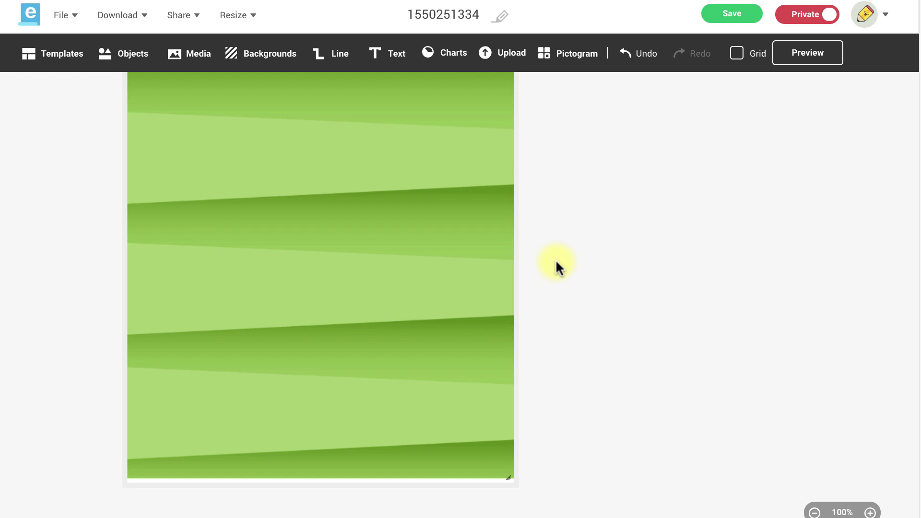
scroll(555, 258, up, 3)
Add a title text box reading 'Tips for Financial Wellness' near the page top.
click(387, 53)
drag(79, 103, 179, 162)
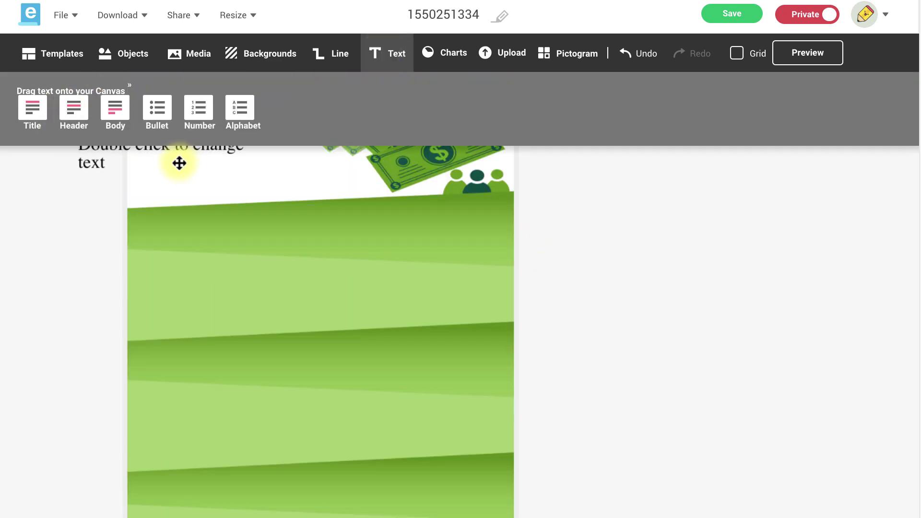
double_click(185, 158)
key(ctrl+a)
text(Ti)
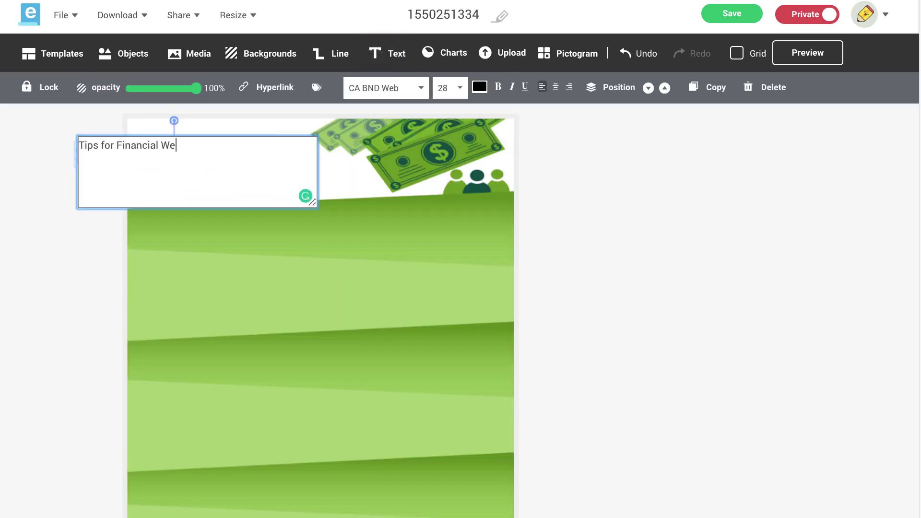
click(118, 170)
Style the title Fredoka One in dark green 0B4D41, then apply the Sales Techniques template.
click(242, 159)
drag(242, 159, 296, 178)
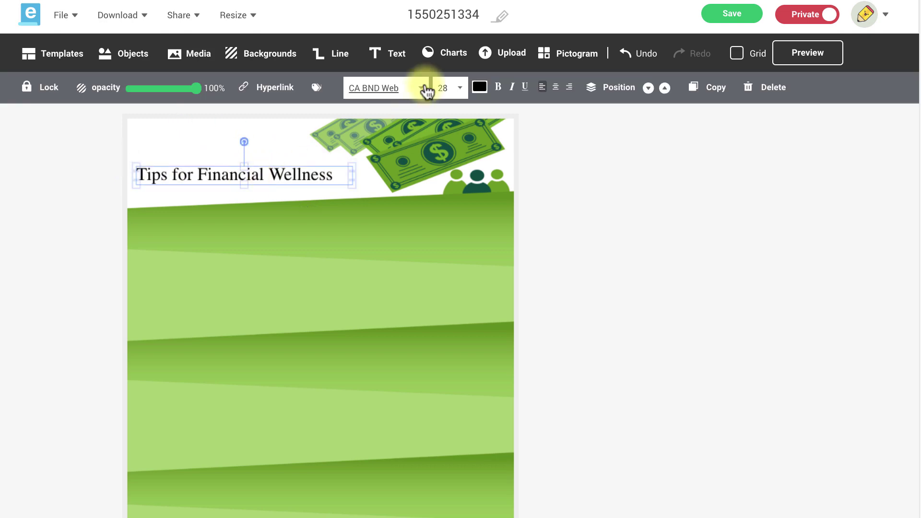
click(397, 87)
click(388, 244)
click(479, 86)
click(426, 263)
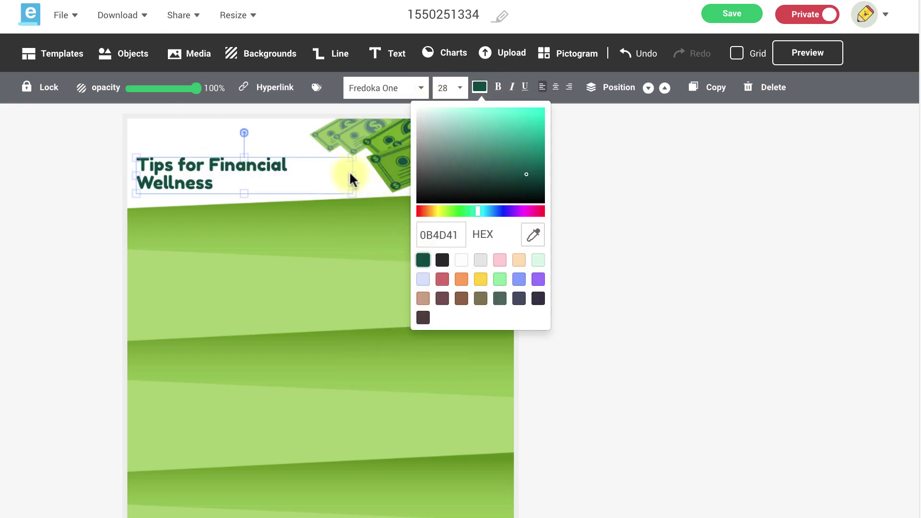
click(352, 176)
drag(355, 176, 386, 176)
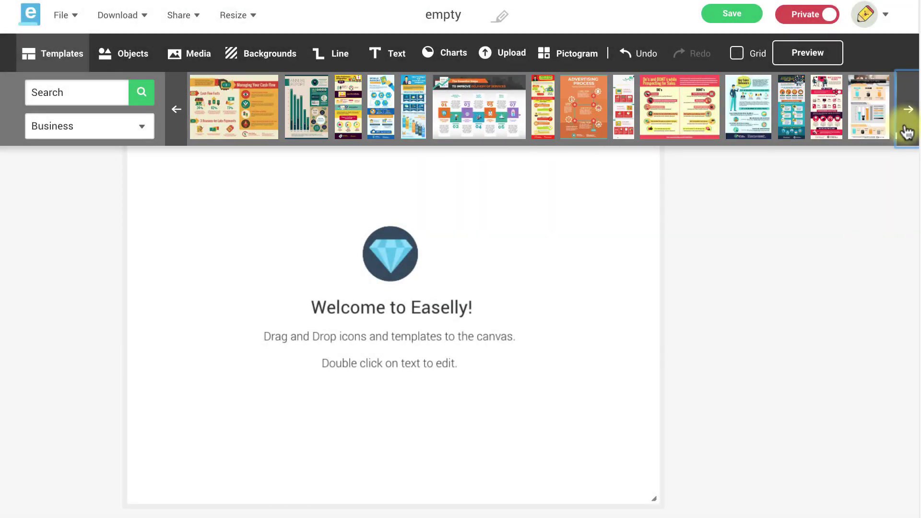
drag(412, 115, 404, 239)
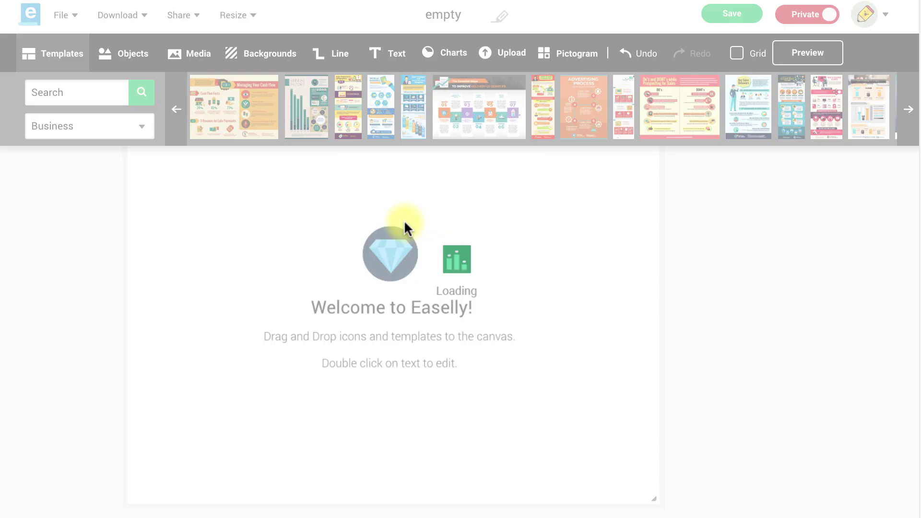
Replace the title with 'Annual Health Checkup' and widen it to one line.
double_click(480, 158)
drag(489, 158, 335, 148)
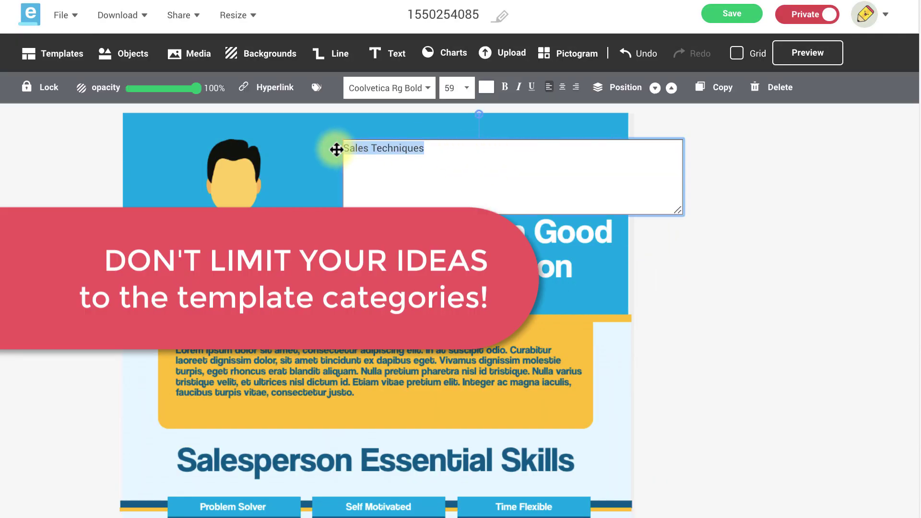
text(Annual Health Checkup)
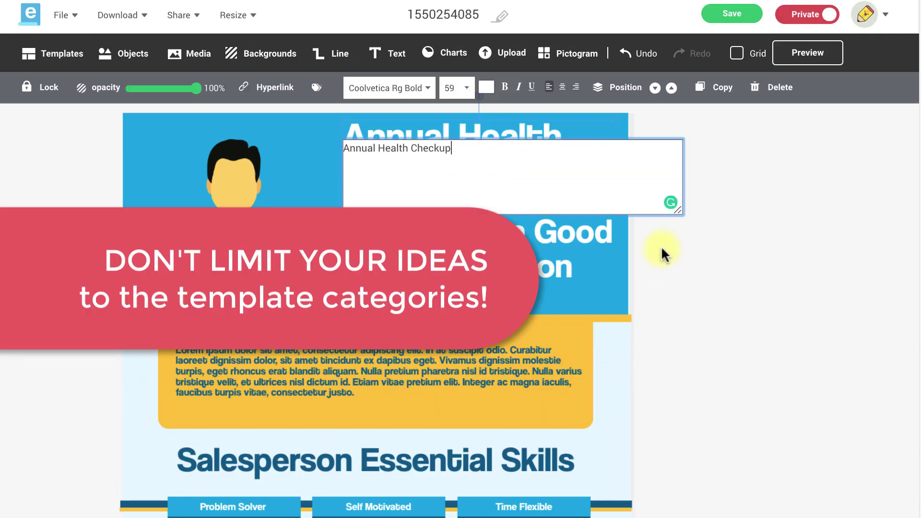
click(663, 254)
drag(647, 165, 746, 161)
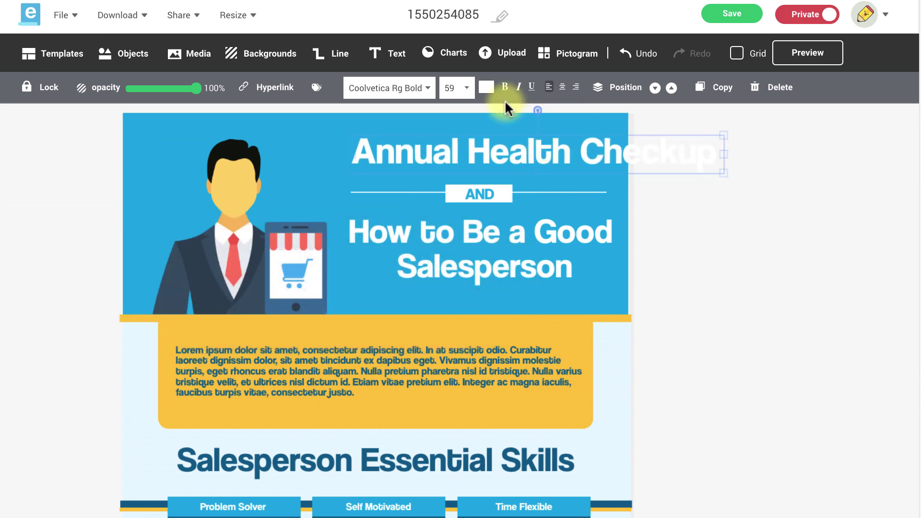
Set the title font size to 42 and begin editing the subtitle.
click(465, 87)
click(458, 308)
click(697, 303)
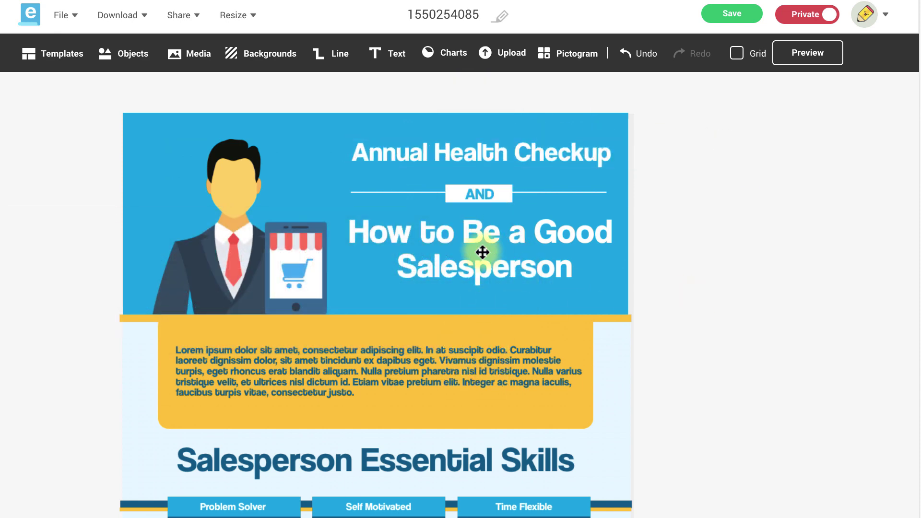
click(481, 250)
double_click(481, 251)
text(Questions to Ask Your Doctor)
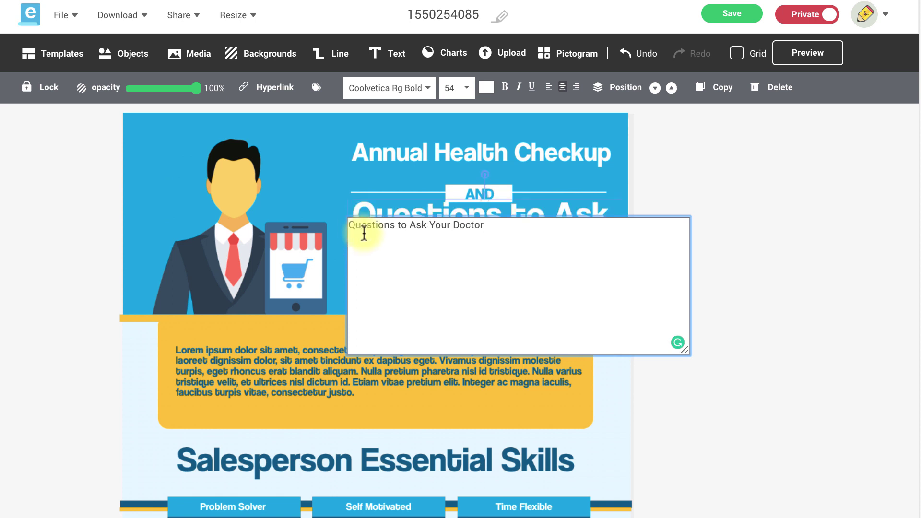
Finish the subtitle and delete the businessman illustration.
click(699, 245)
click(216, 199)
key(Delete)
Search objects for 'doctor' and place a red-haired female doctor and a male doctor in the banner.
click(123, 53)
text(doctor)
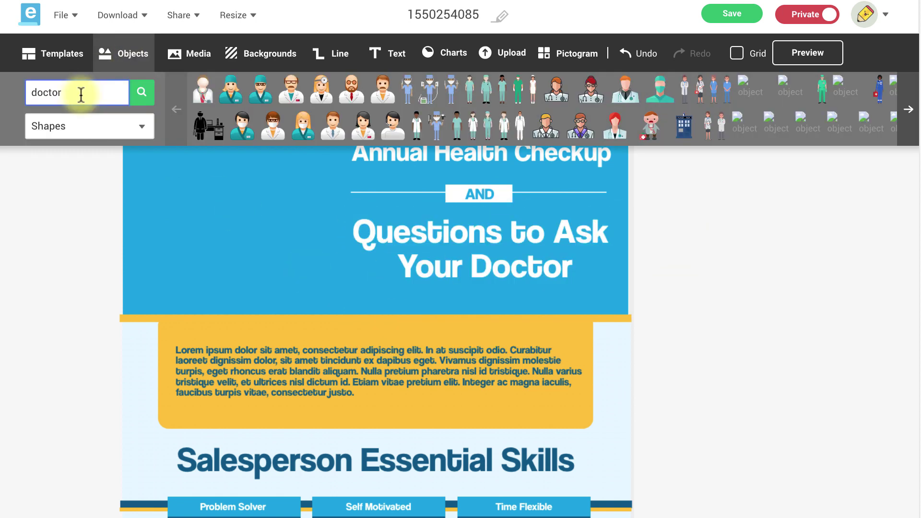
drag(206, 88, 173, 216)
drag(5, 120, 183, 179)
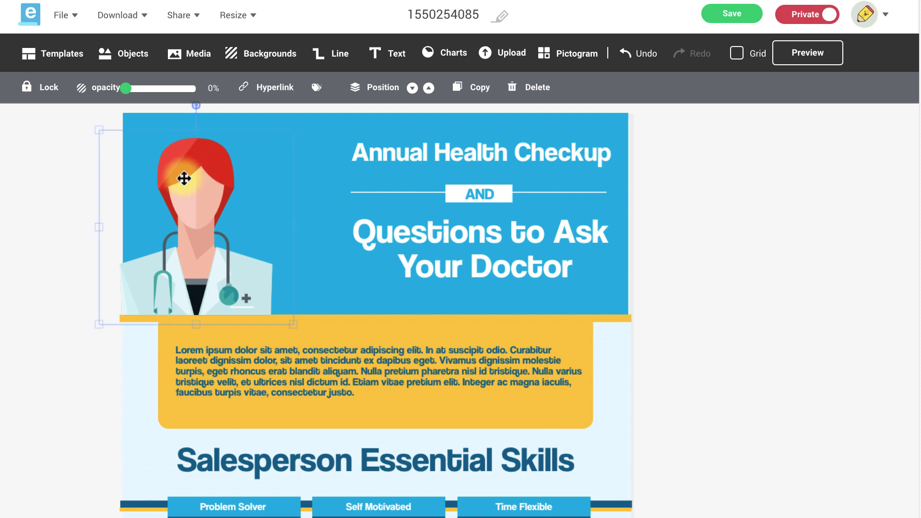
click(123, 53)
drag(265, 91, 263, 249)
drag(336, 298, 354, 312)
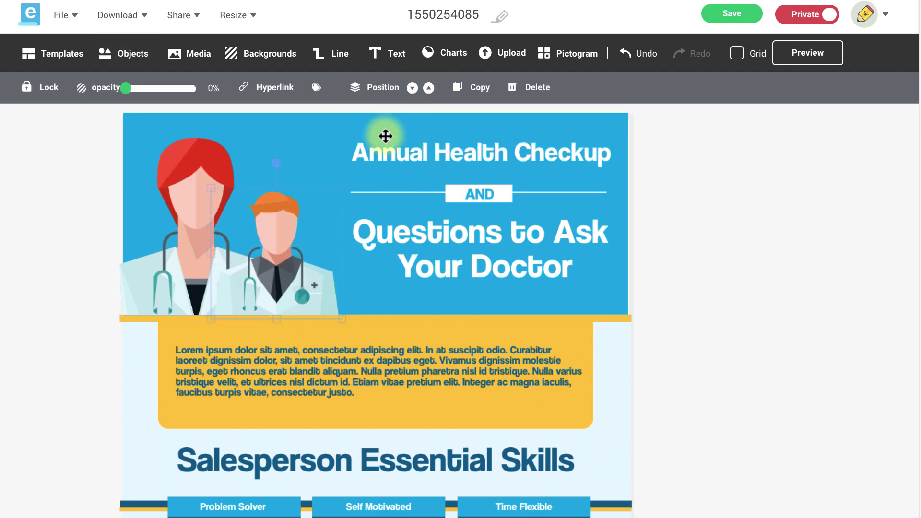